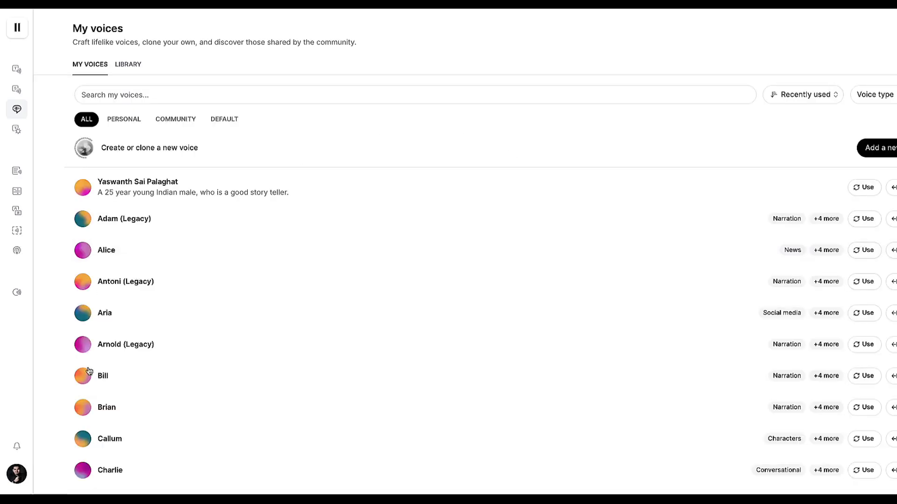
scroll(507, 383, "down", 2)
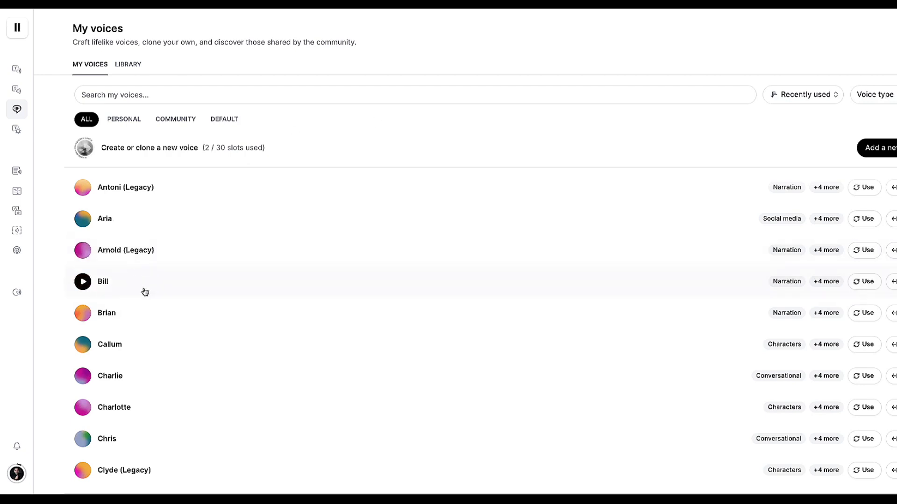
scroll(547, 267, "up", 2)
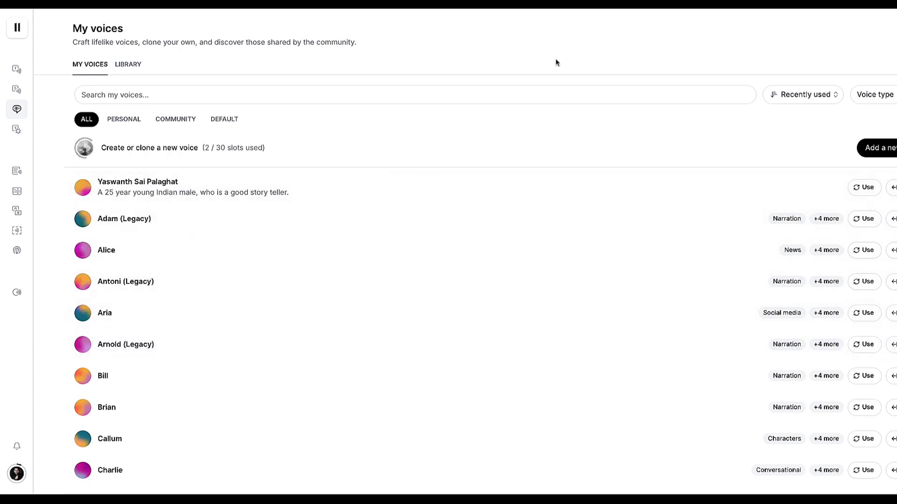
- Check the professional voice clone's details, then generate speech for the AI Singularity script
left_click(882, 154)
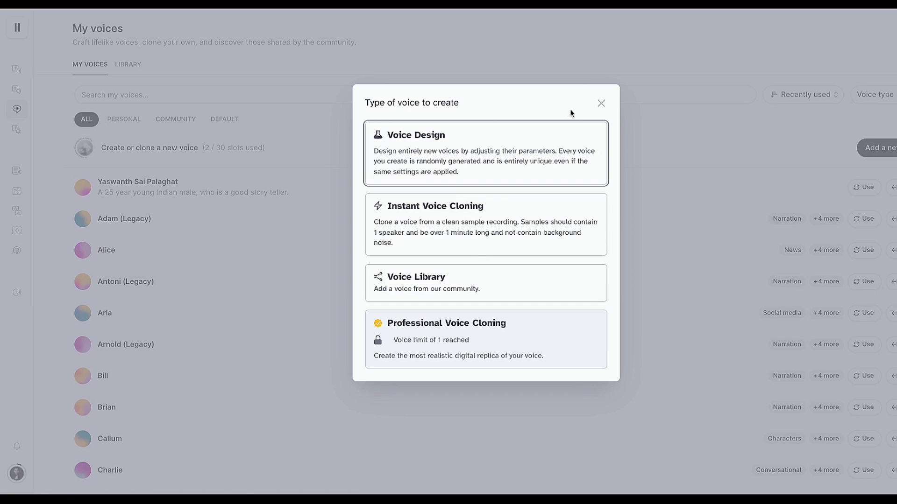
left_click(600, 104)
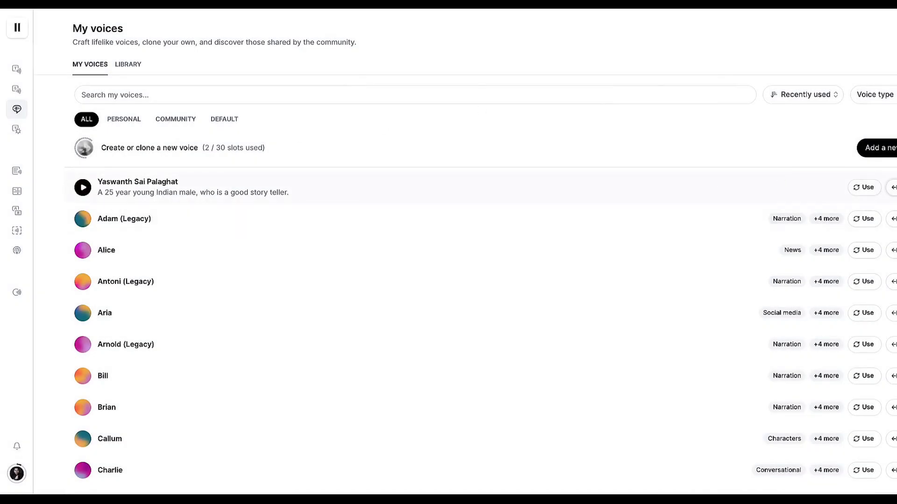
left_click(449, 187)
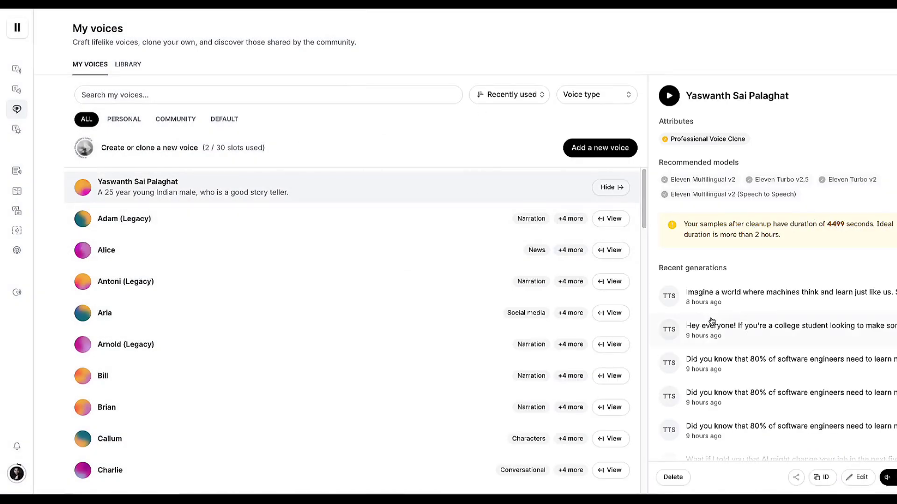
scroll(802, 340, "down", 1)
scroll(802, 344, "up", 1)
scroll(765, 349, "down", 1)
scroll(765, 348, "down", 2)
scroll(764, 348, "up", 3)
left_click(32, 74)
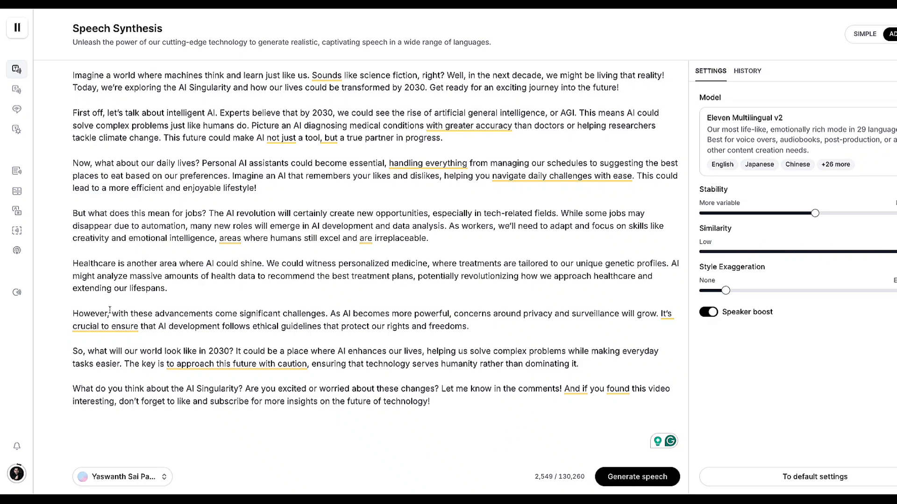
scroll(568, 391, "down", 1)
scroll(568, 390, "up", 1)
key("ctrl+Return")
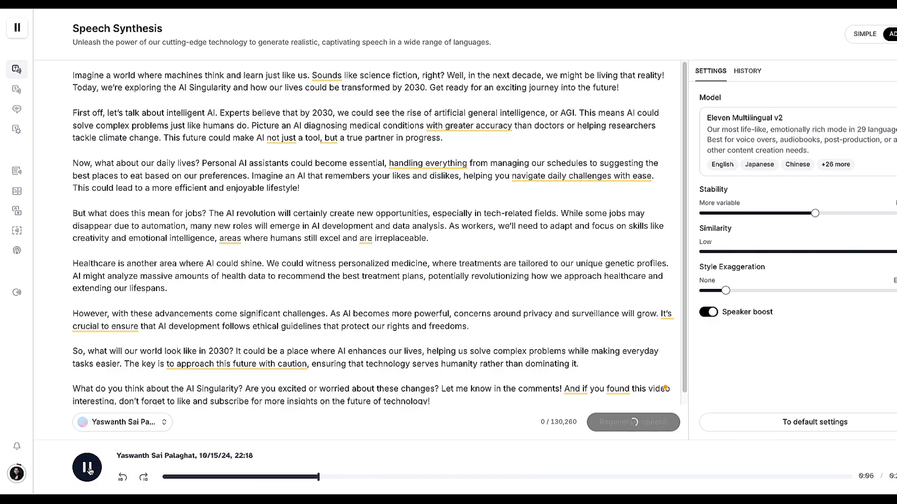
- Pause playback of the generated AI Singularity narration
left_click(89, 471)
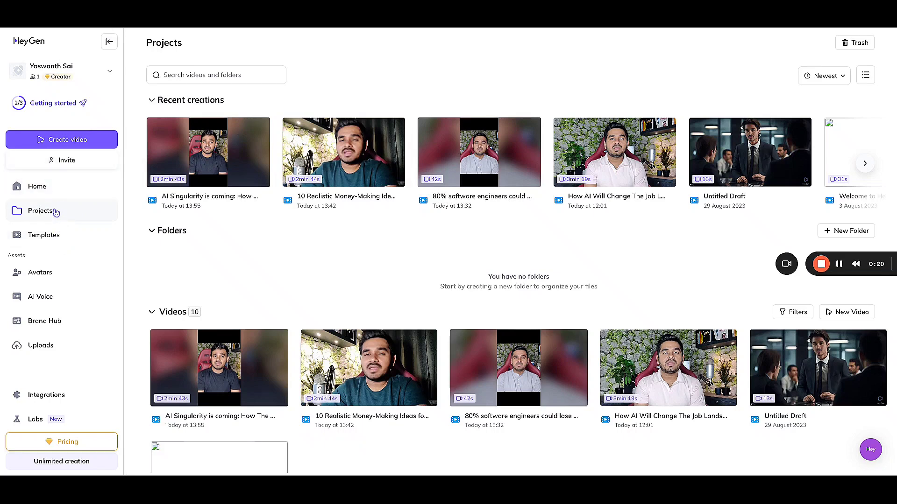
- Open the Avatars library, dismissing the pricing overlay that Create Avatar brings up
left_click(46, 277)
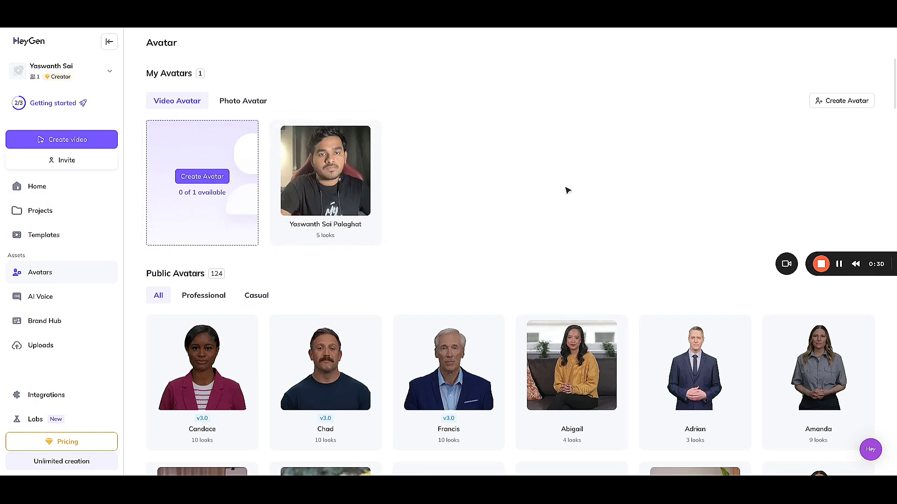
left_click(209, 178)
key("Escape")
scroll(503, 241, "down", 1)
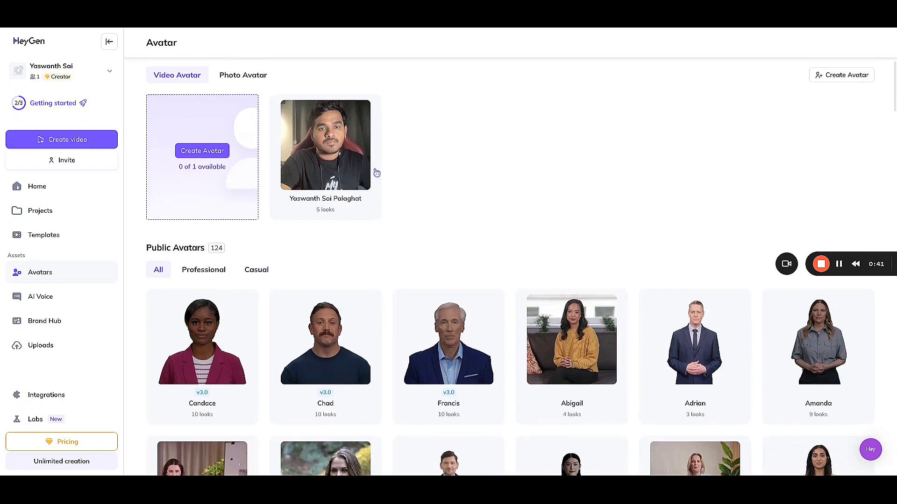
- Open the custom avatar card under My Avatars to see its looks
left_click(342, 162)
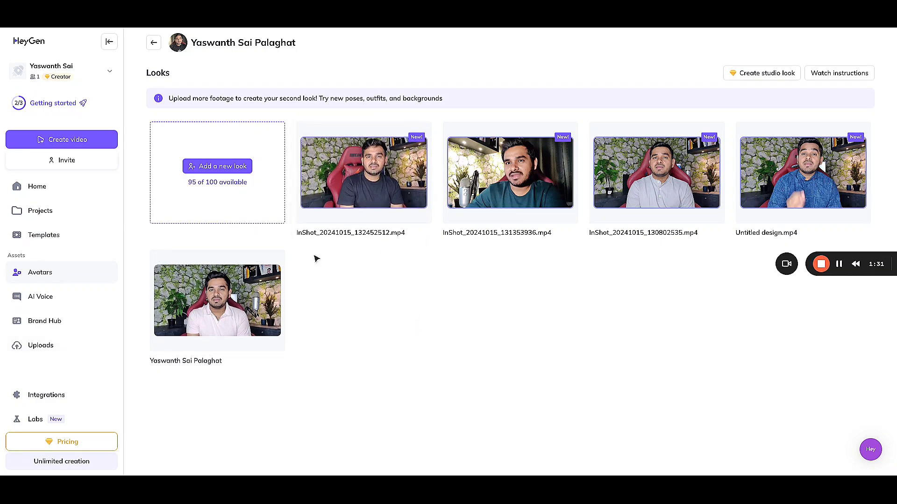
- Show the 3rd-party voice integrations on the AI Voice page, including the ElevenLabs account
left_click(83, 298)
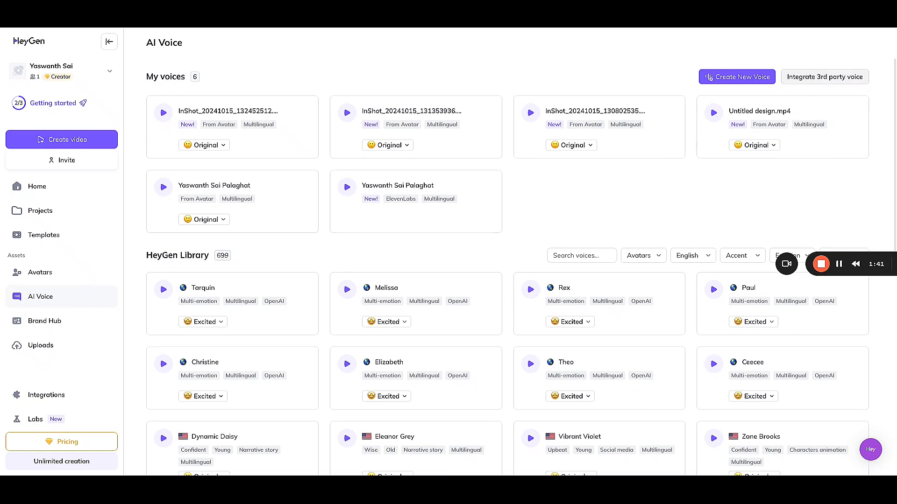
left_click(825, 76)
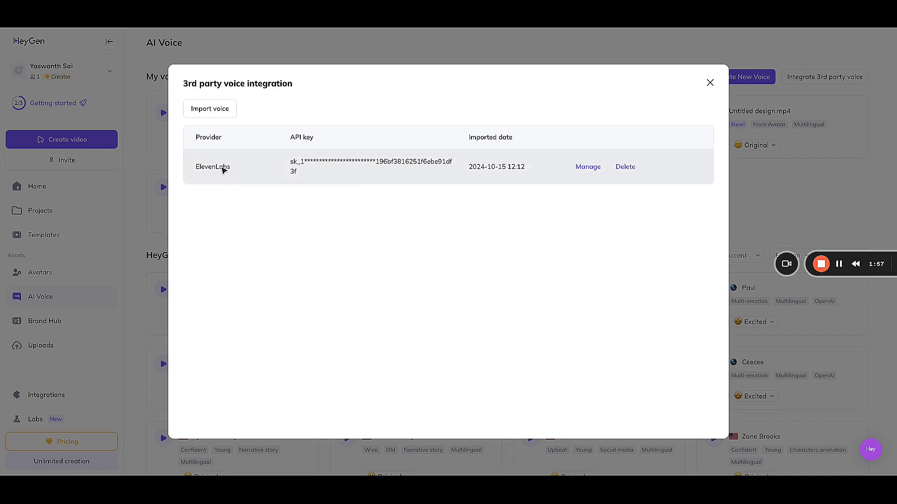
- Close the voice integrations dialog and start a new video from Create video
left_click(710, 85)
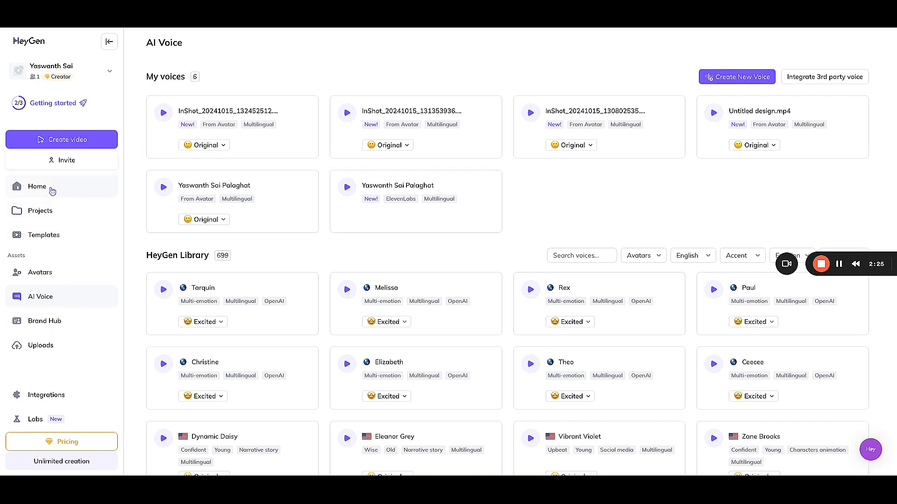
left_click(73, 140)
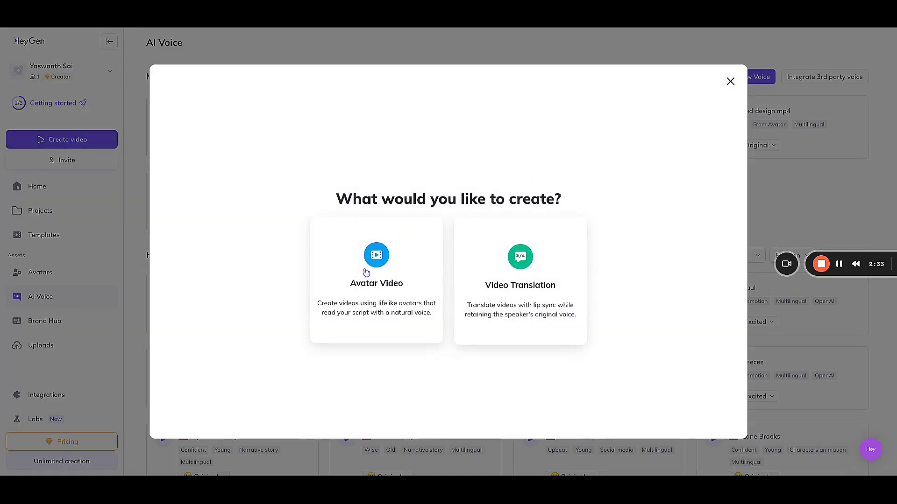
- Choose Avatar Video in the create dialog
left_click(390, 269)
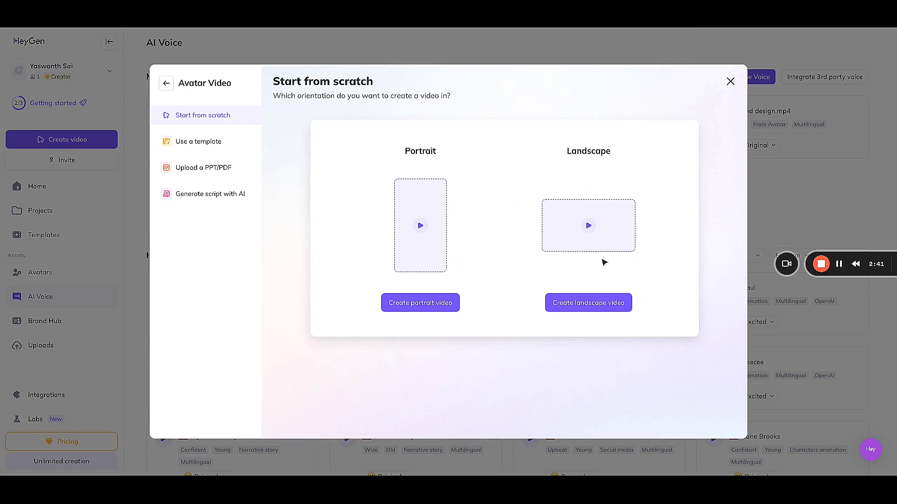
- Create a landscape video, place a custom avatar look in it, and show its script
left_click(584, 304)
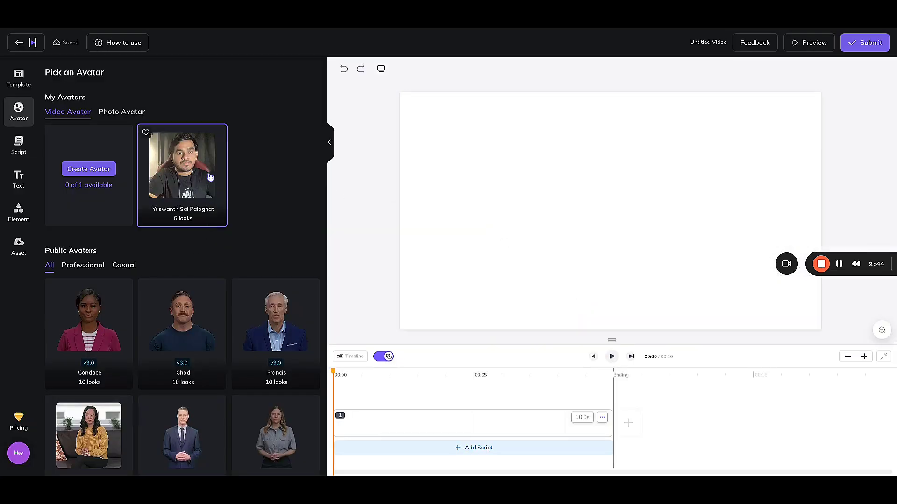
left_click(201, 174)
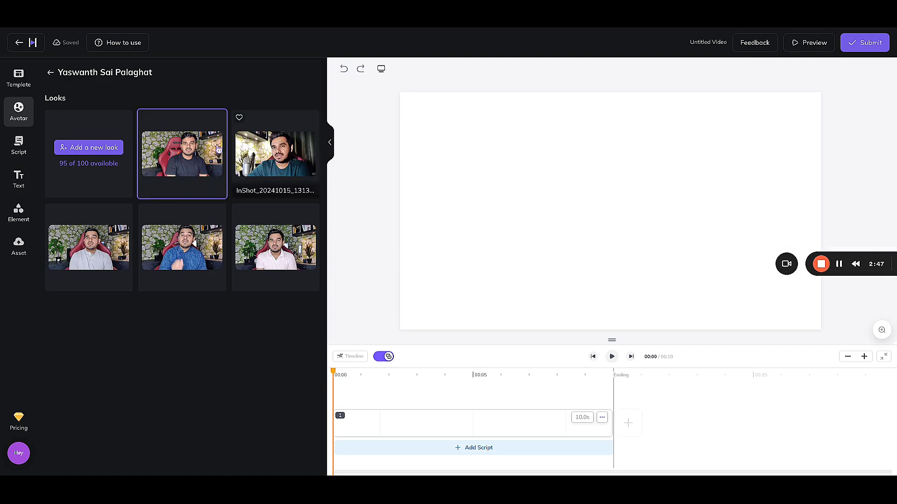
left_click(283, 159)
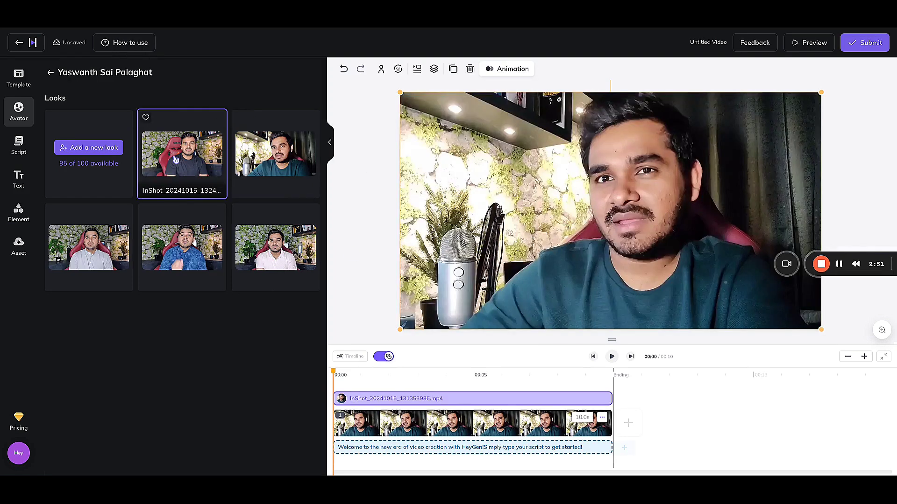
left_click(18, 145)
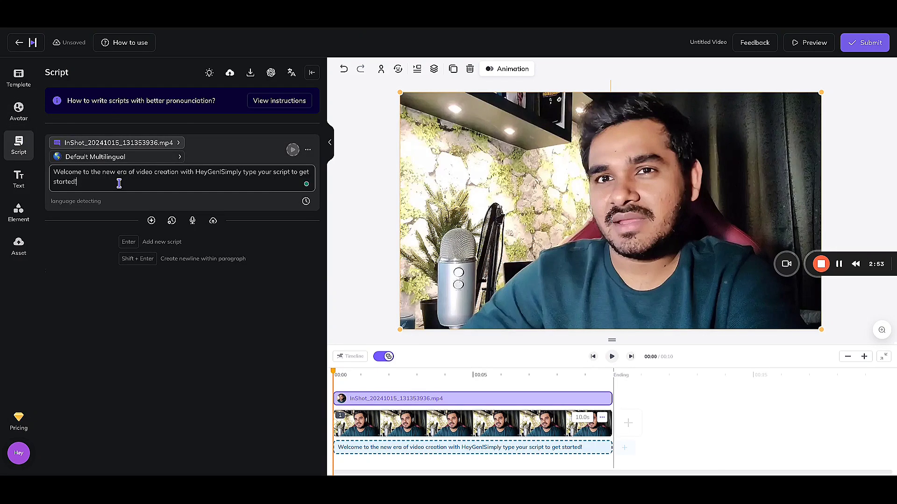
- Set the script voice to the cloned ElevenLabs voice and confirm the selection
left_click(129, 143)
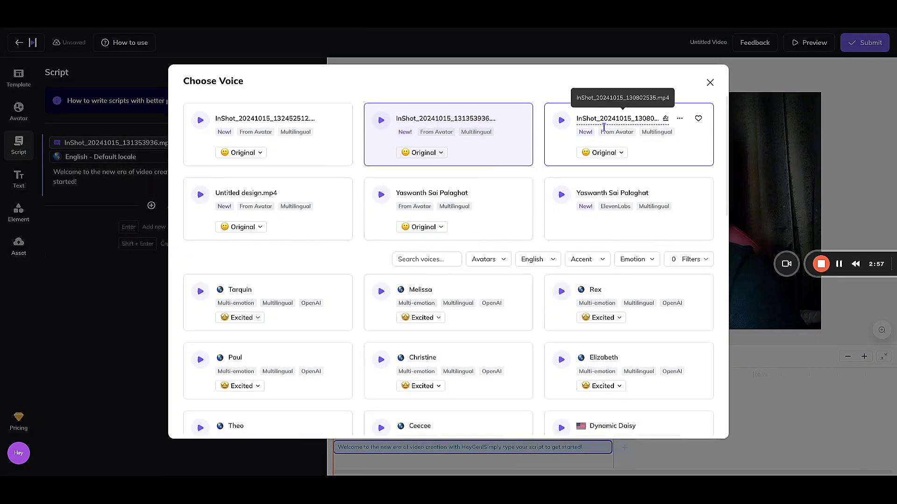
left_click(625, 188)
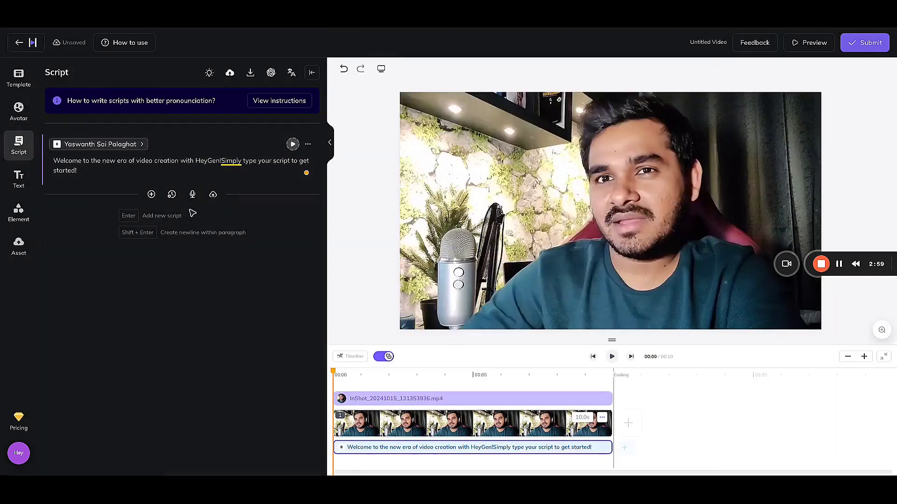
left_click(138, 143)
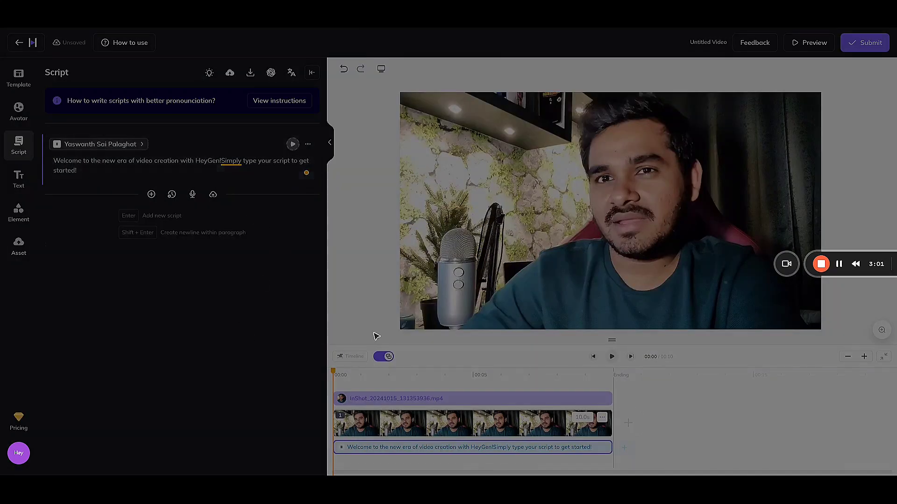
scroll(490, 308, "down", 2)
scroll(533, 326, "up", 2)
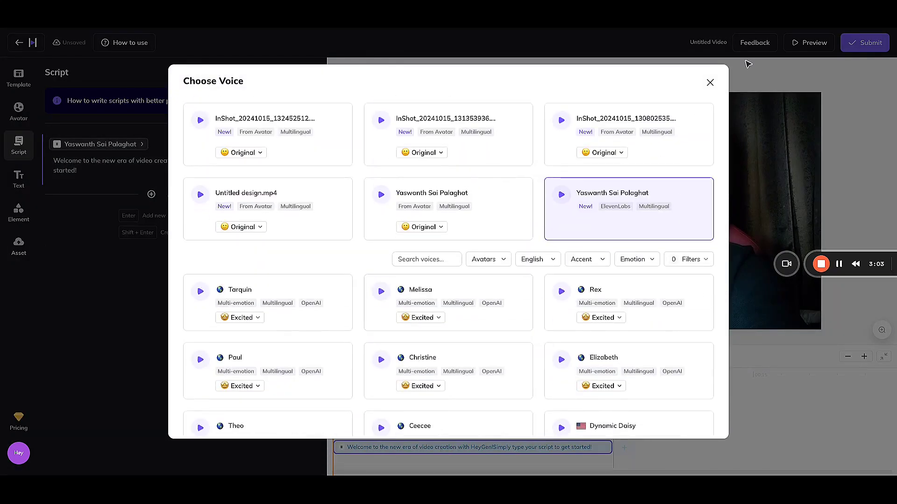
left_click(710, 82)
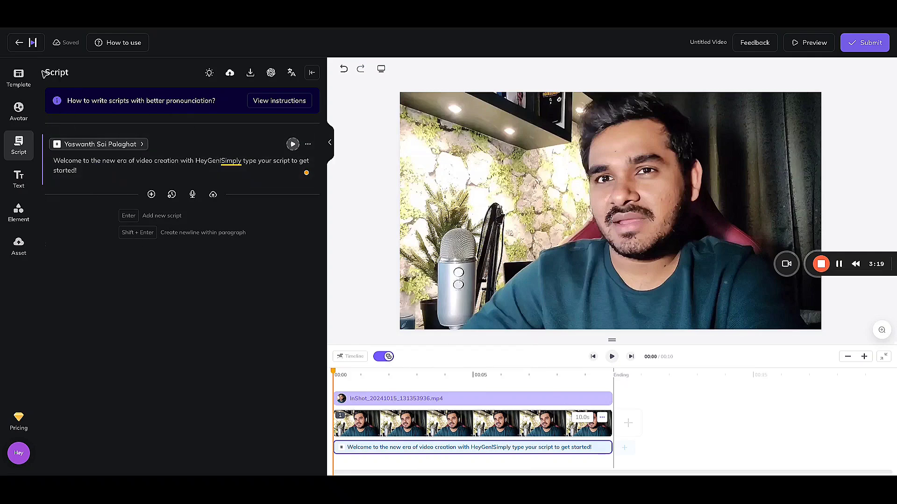
- Leave the editor for the dashboard and go to the Projects list
left_click(20, 44)
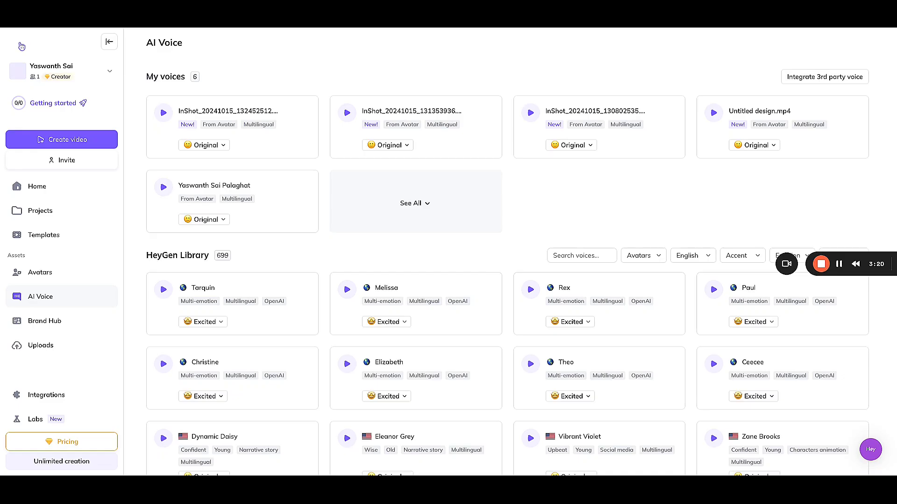
left_click(69, 215)
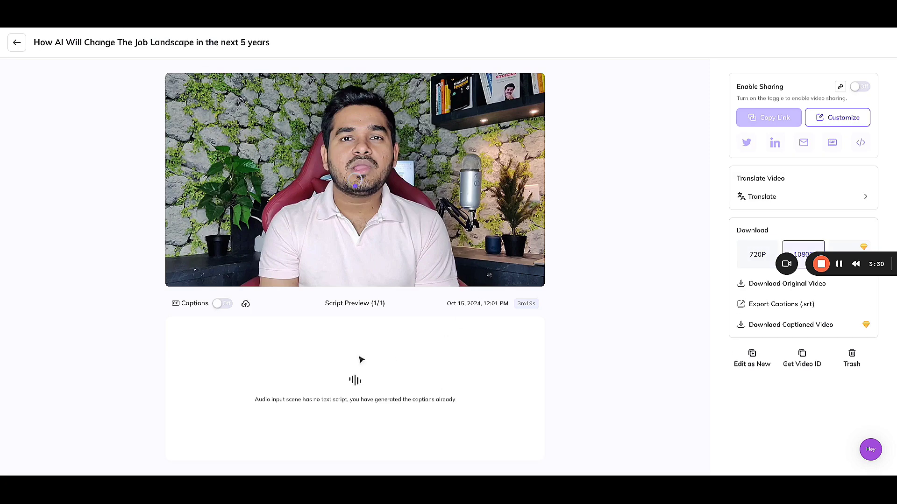
mouse_move(378, 257)
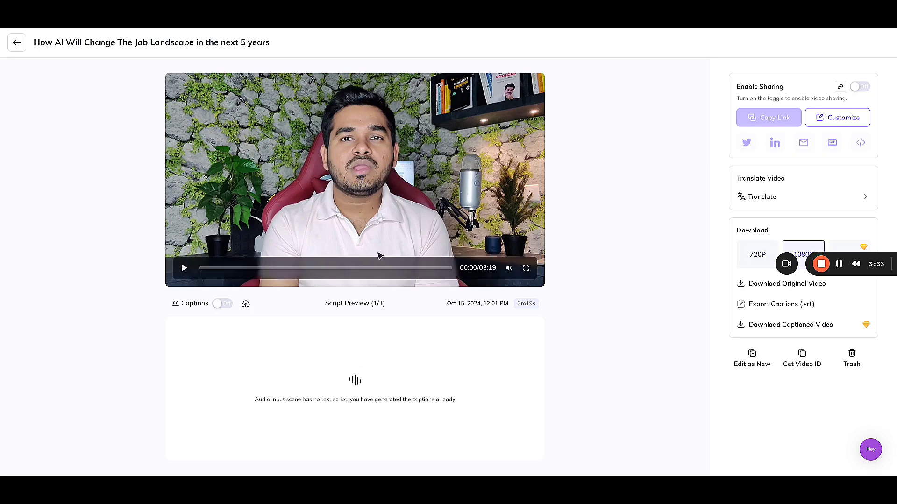
- Play the first seconds of the job-landscape avatar video, then pause it
left_click(185, 268)
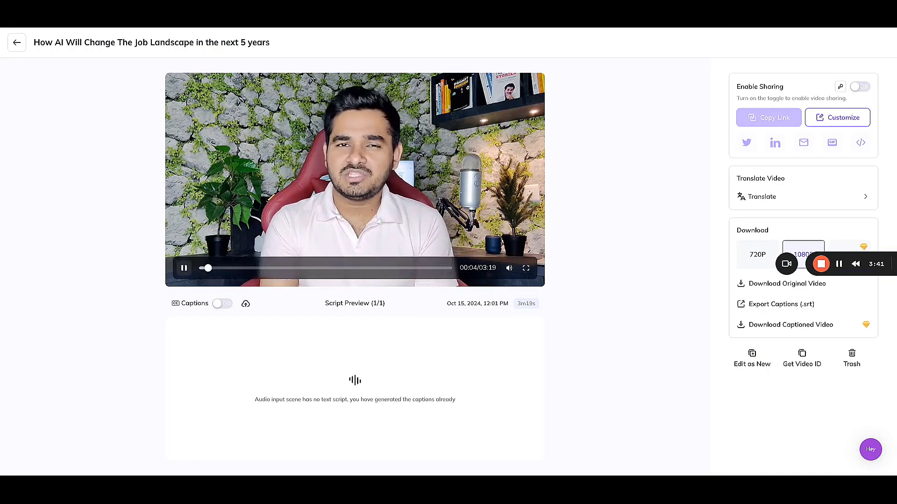
key("space")
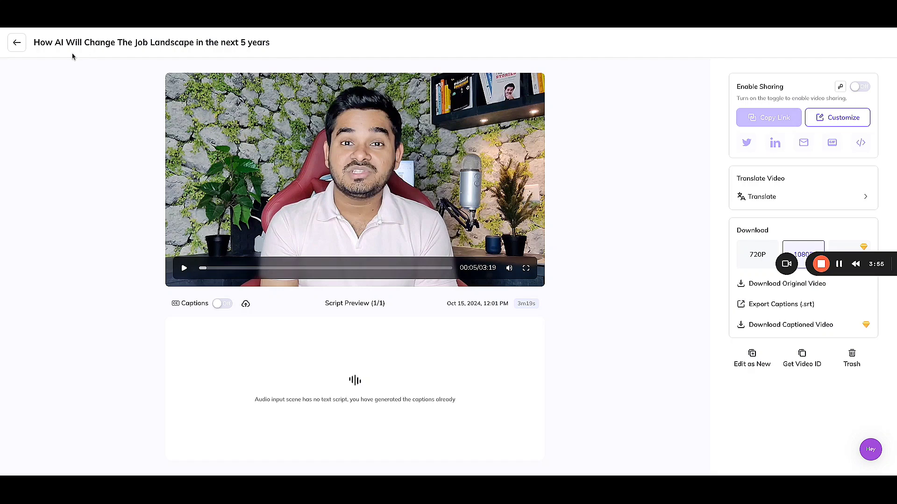
- Leave the video page for the Projects list of recent creations and eleven videos
left_click(17, 43)
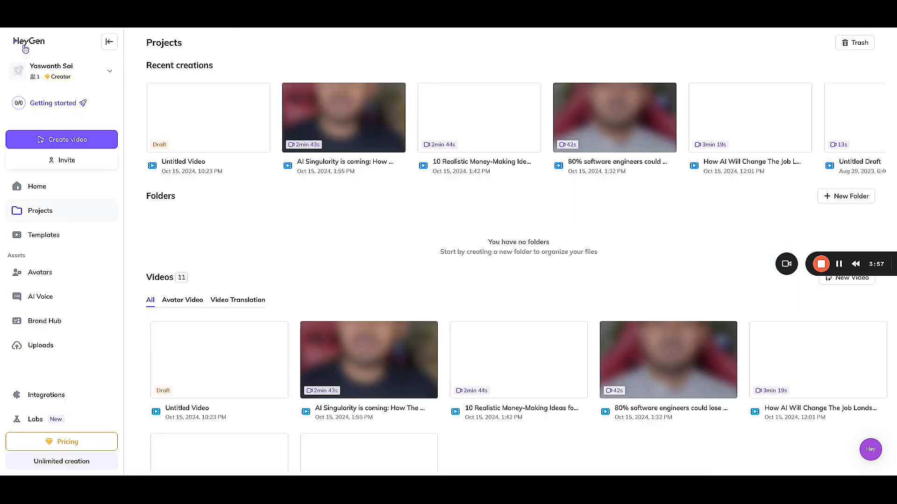